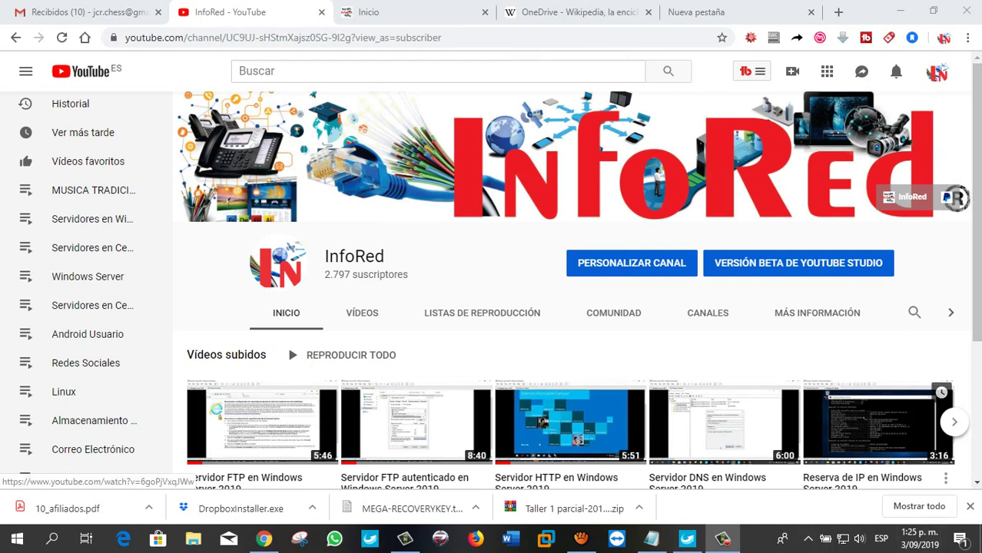
- Start the OneDrive desktop client sign-in from the hidden tray icons, then dismiss it
click(807, 539)
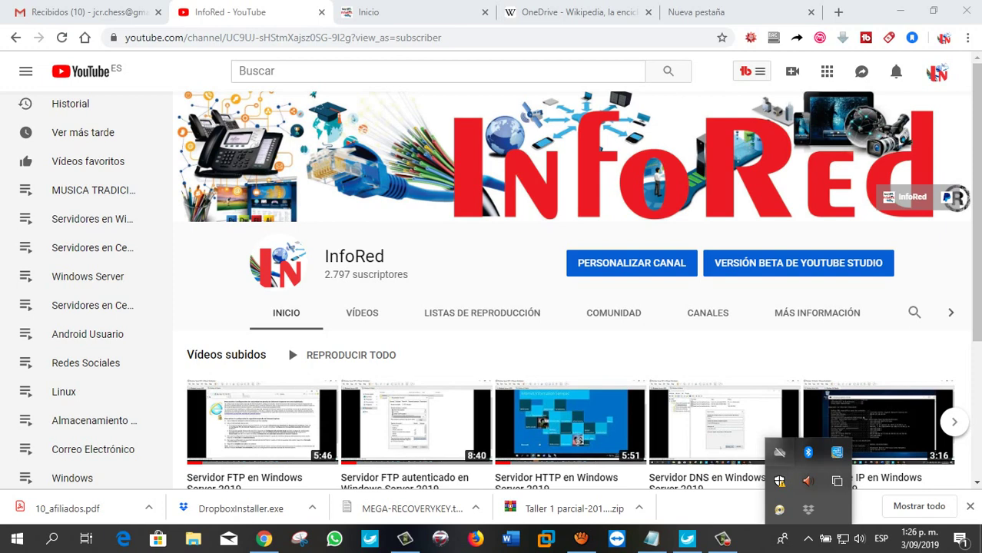
click(779, 452)
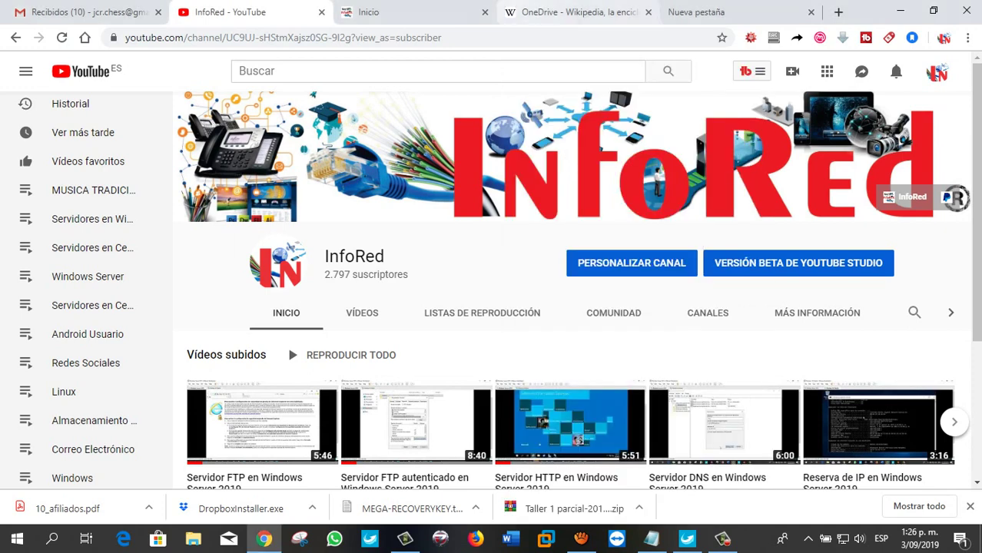
click(572, 11)
- Load office.com in the empty new Chrome tab
key(ctrl+Tab)
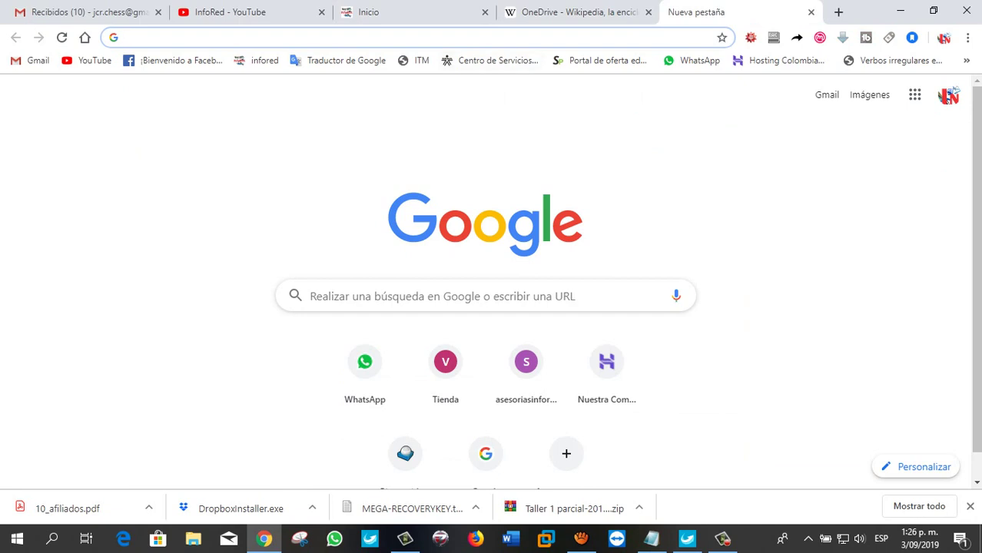
text(o)
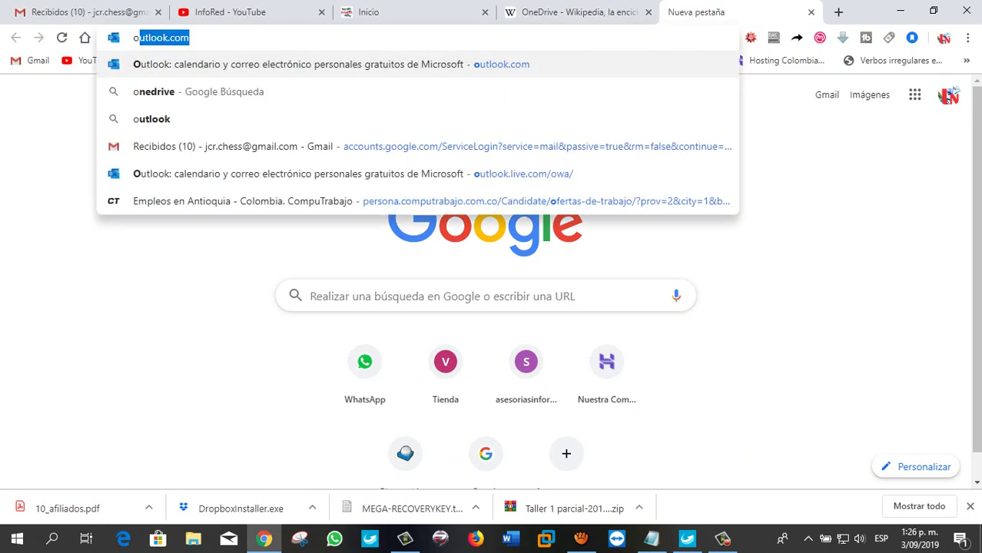
text(ffice)
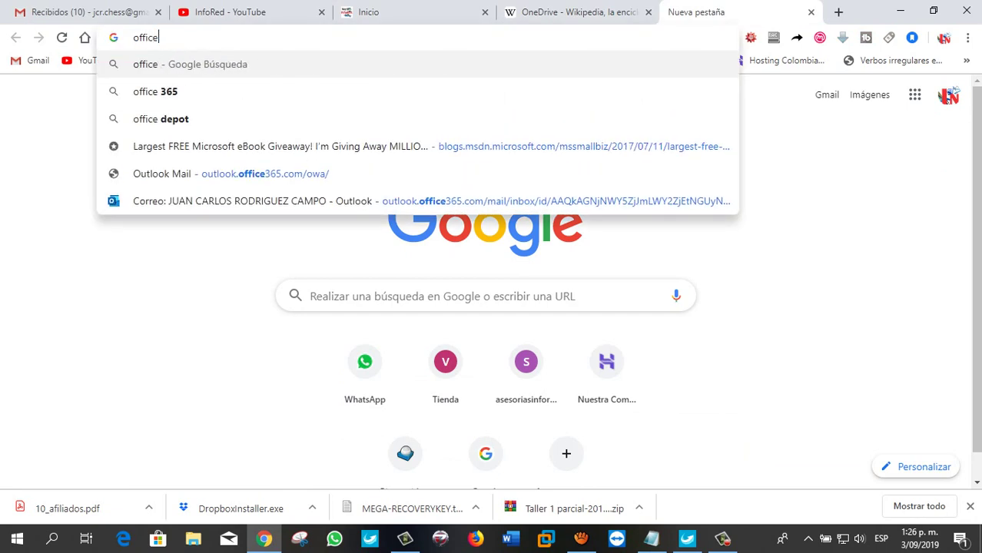
text(.com)
key(Return)
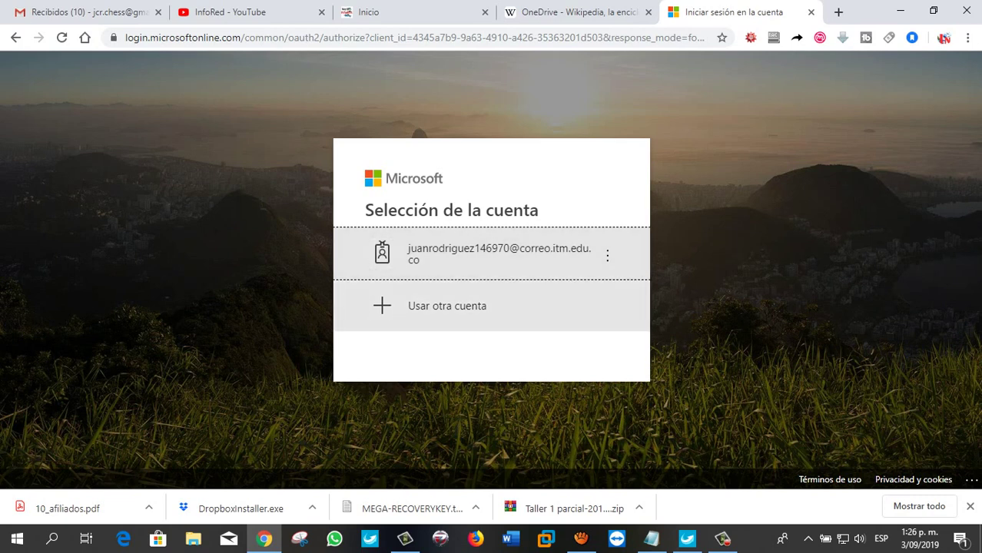
- Choose a different account, replace the autofilled school address with the personal Outlook e-mail, and submit it
click(447, 306)
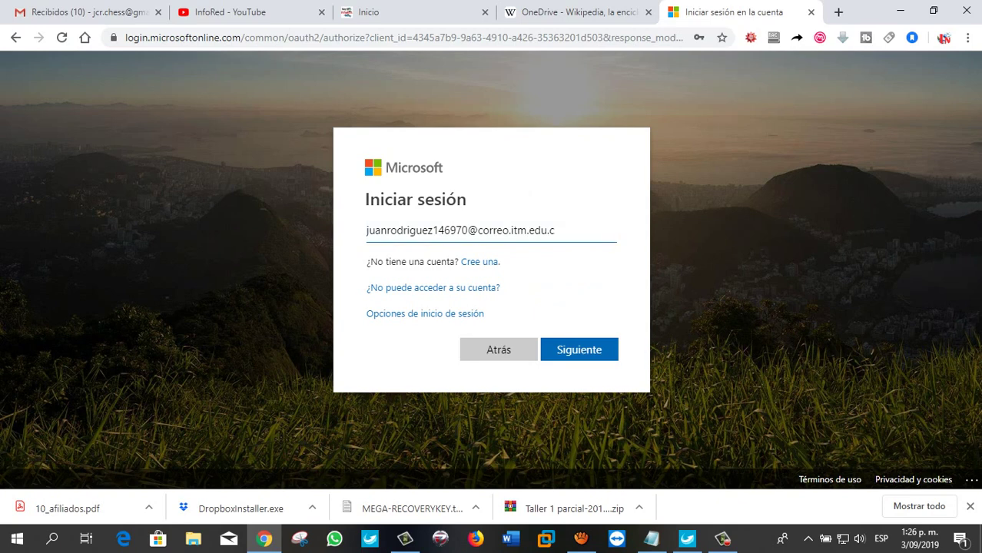
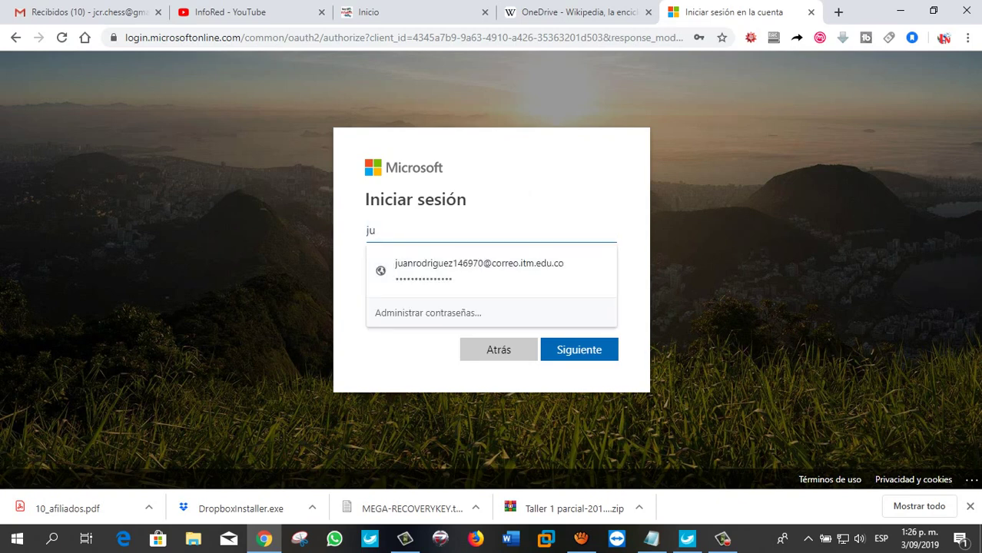
text(jr.)
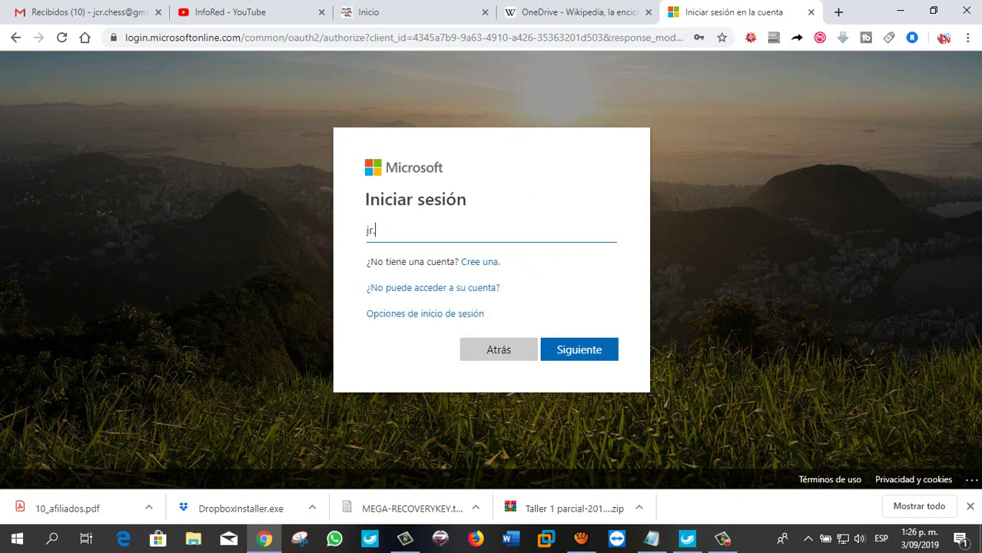
key(BackSpace)
key(BackSpace)
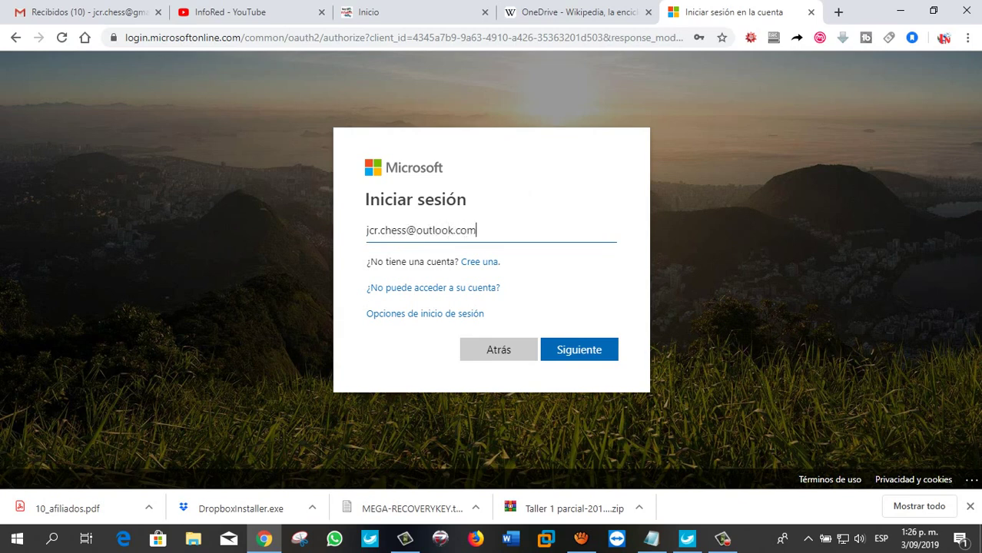
key(Return)
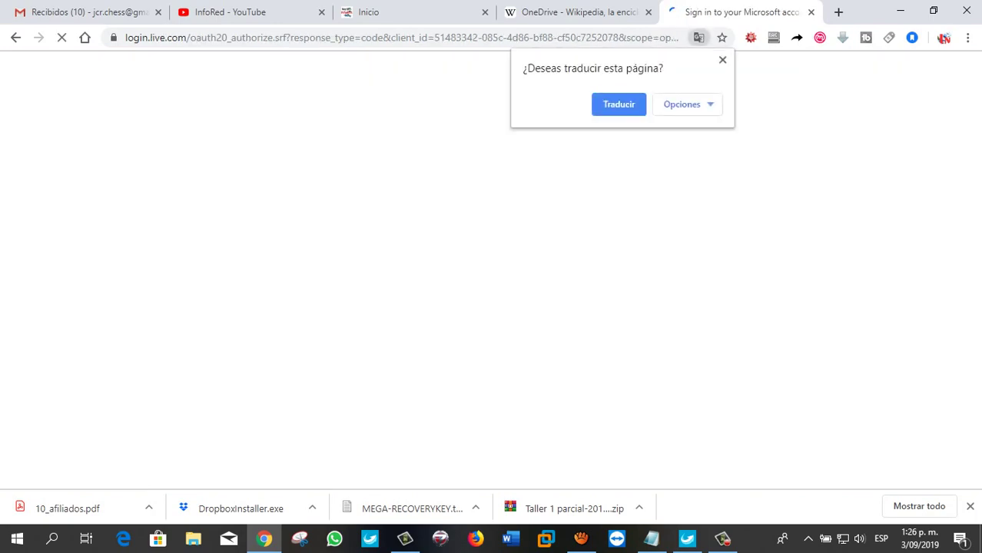
- Dismiss the translation offer and submit the account password
key(Escape)
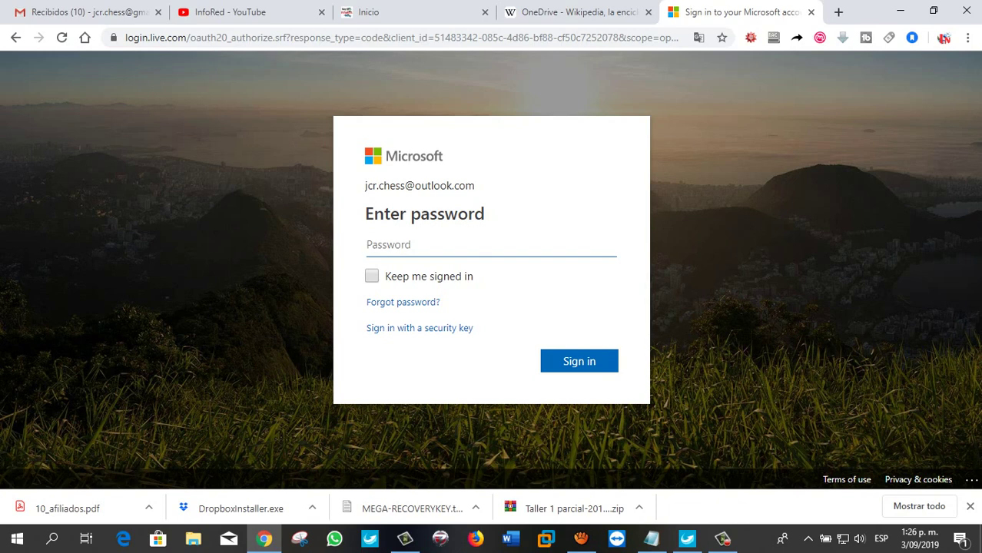
text(*)
text(*********)
text(****)
key(Return)
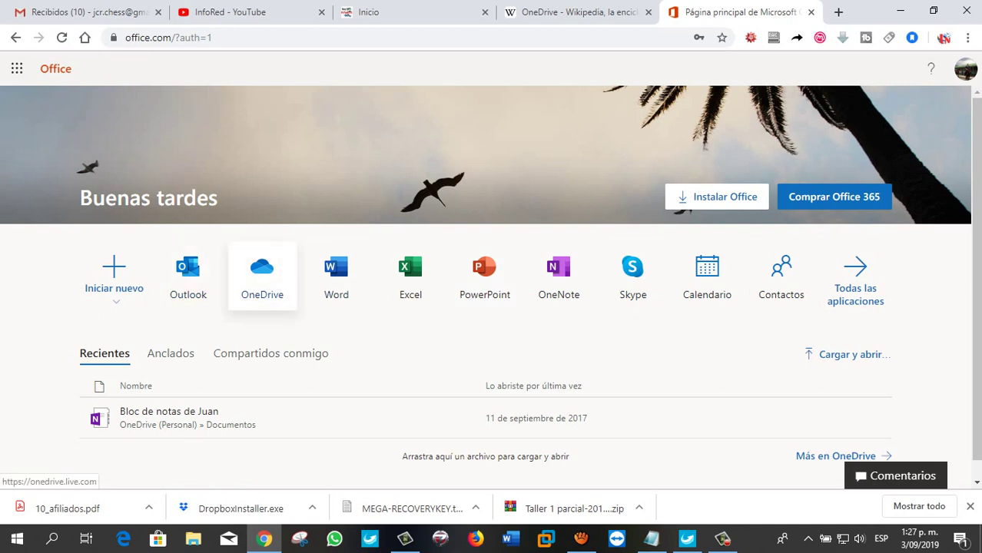
- Open OneDrive from its tile on the Office home page
click(265, 292)
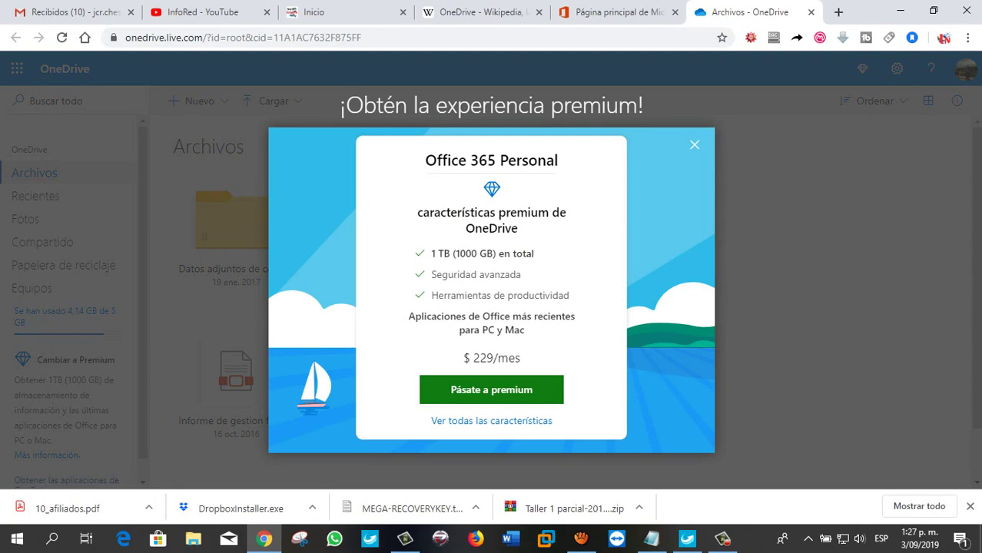
- Close the Office 365 premium offer and check the context menus for empty space and Documentos
key(Escape)
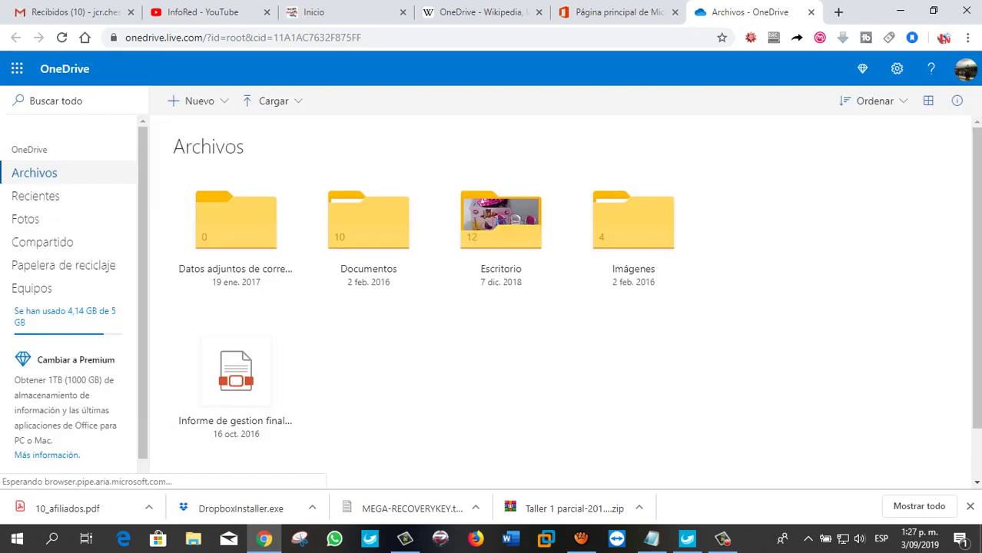
right_click(413, 356)
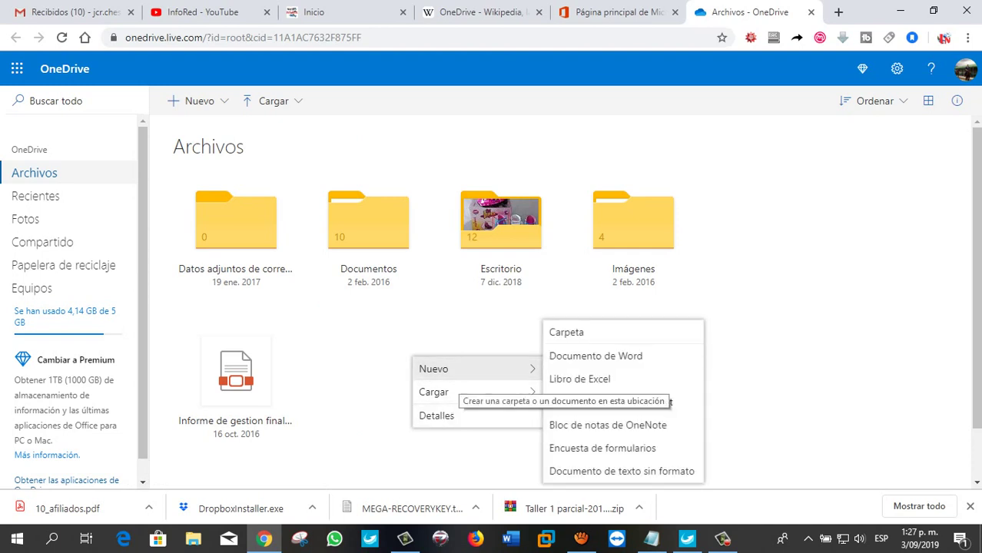
key(Escape)
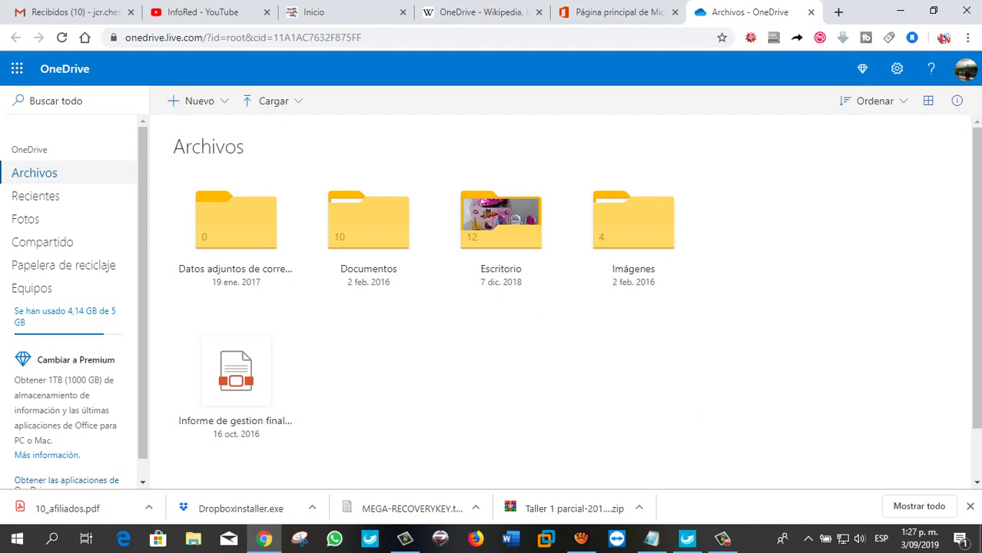
right_click(339, 237)
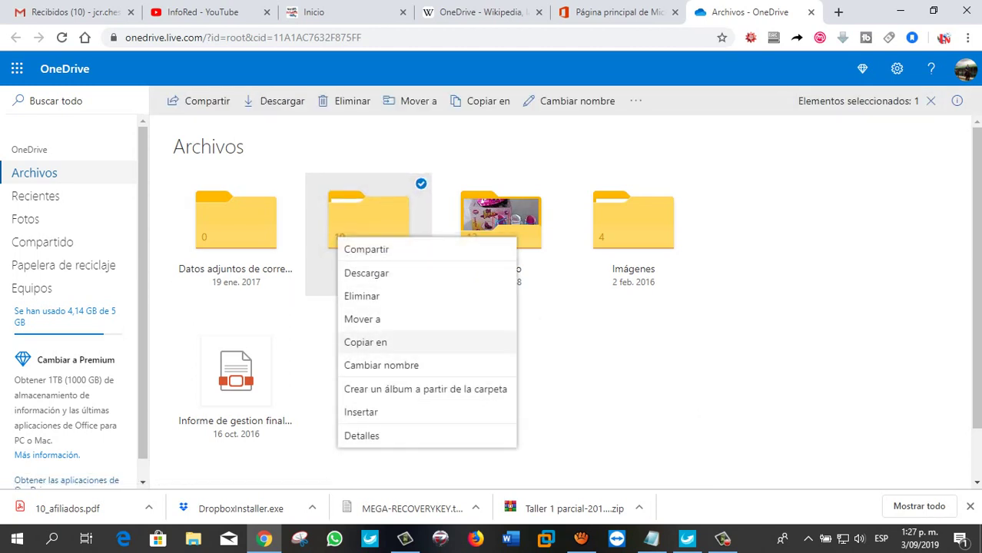
key(Escape)
key(Escape)
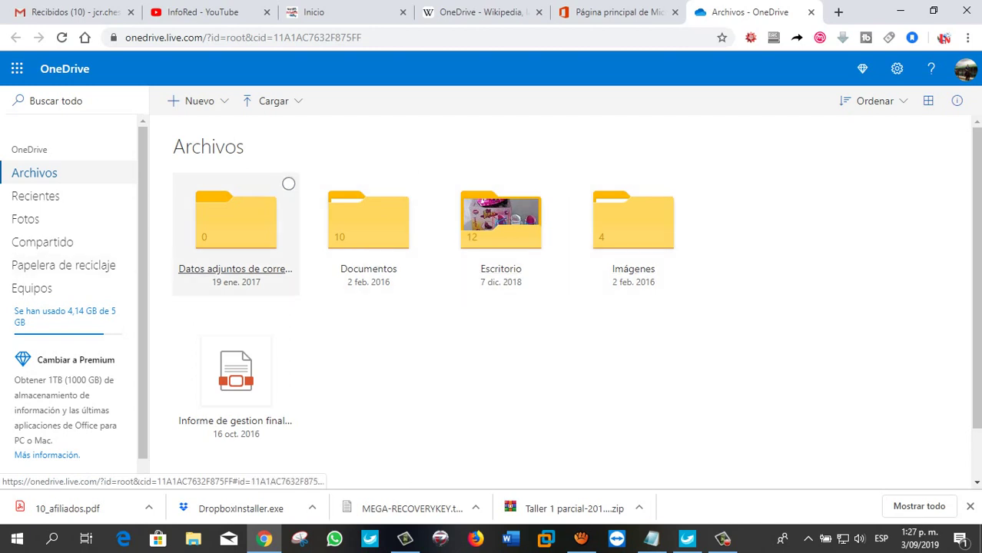
- Copy an anyone-can-edit link to the Datos adjuntos folder via Compartir, then switch to Notepad
right_click(192, 245)
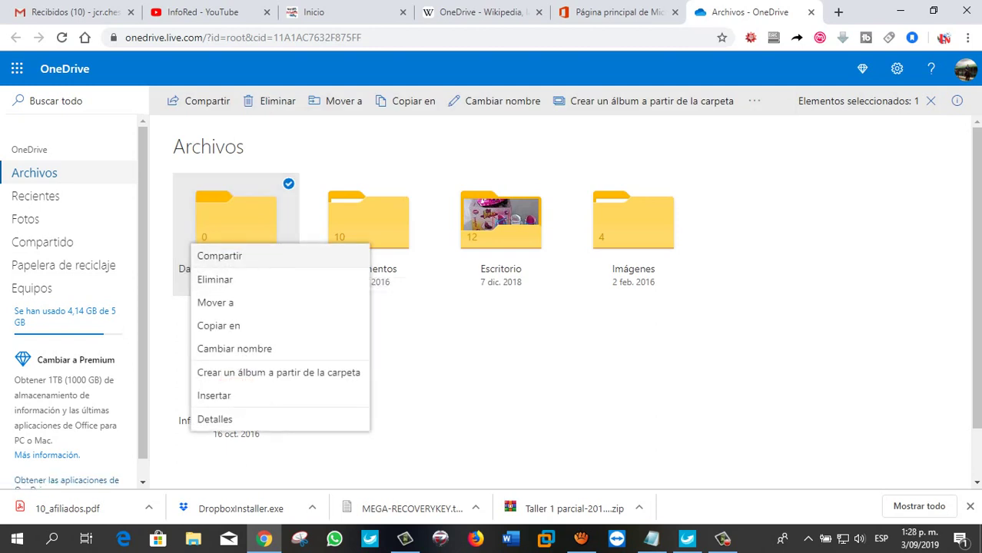
click(220, 256)
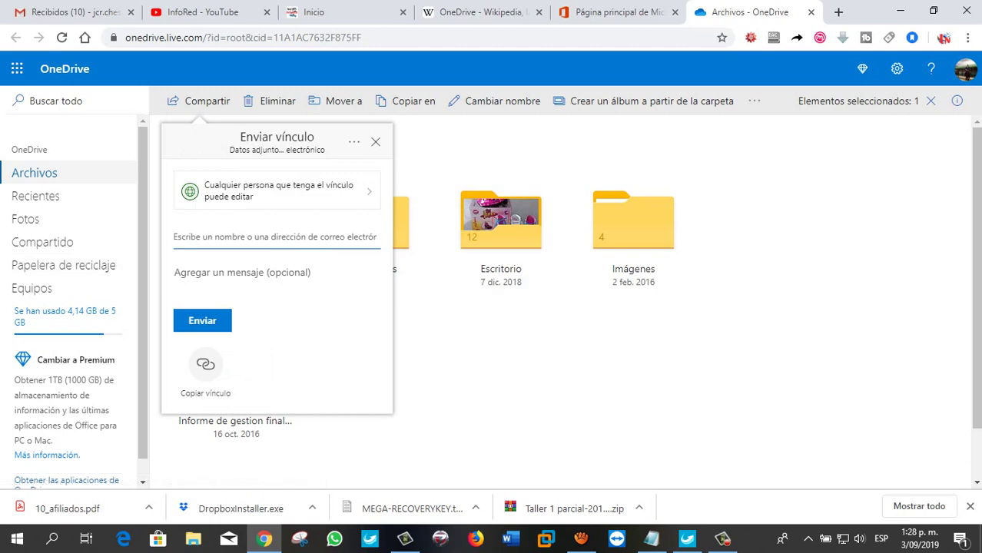
click(205, 363)
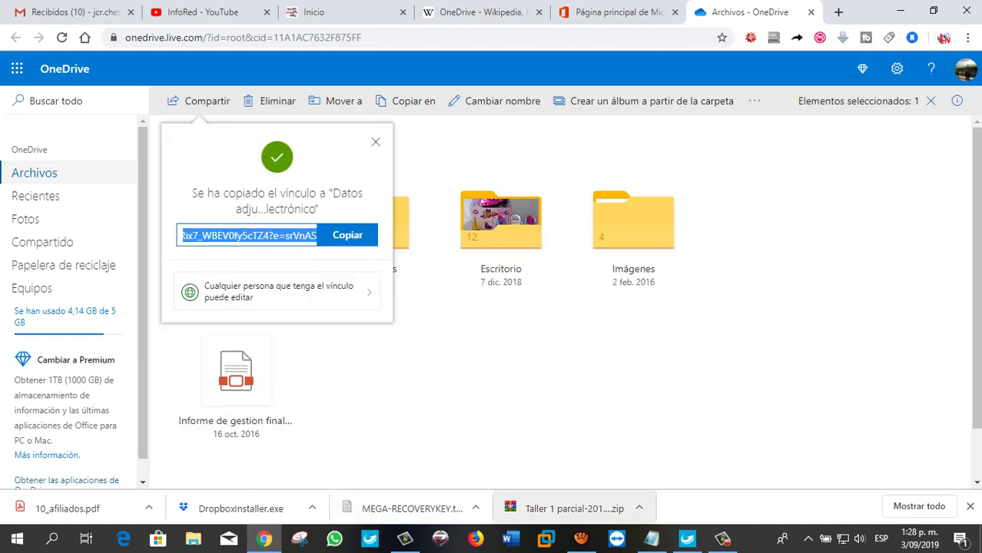
click(650, 538)
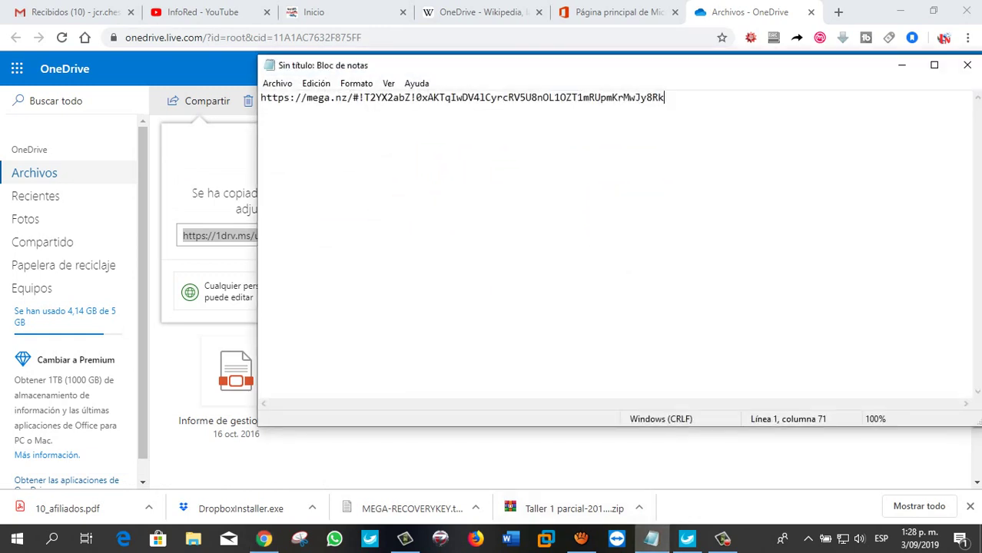
- Paste the 1drv.ms link over the mega.nz line, then open the link's permission settings
drag(664, 97, 260, 97)
key(ctrl+v)
key(alt+Tab)
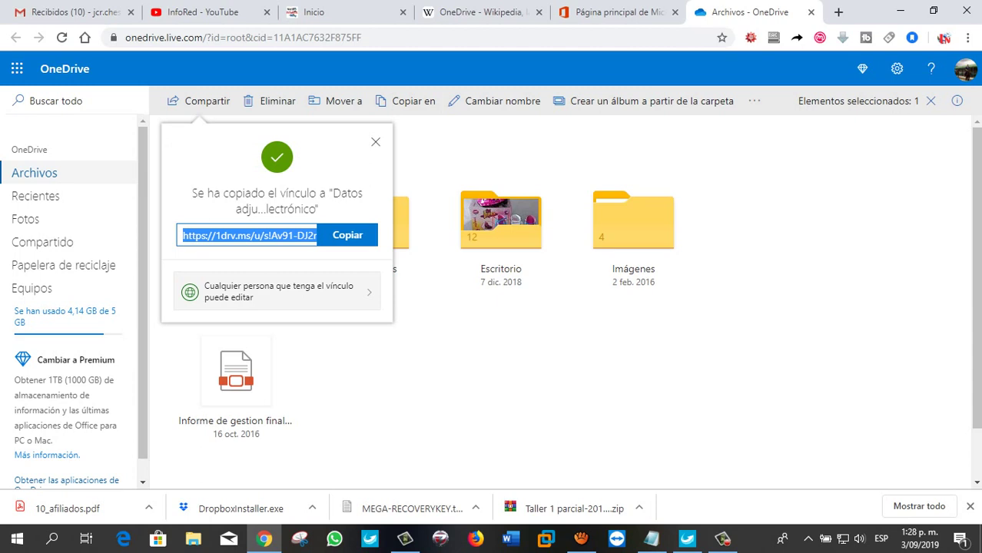
click(277, 291)
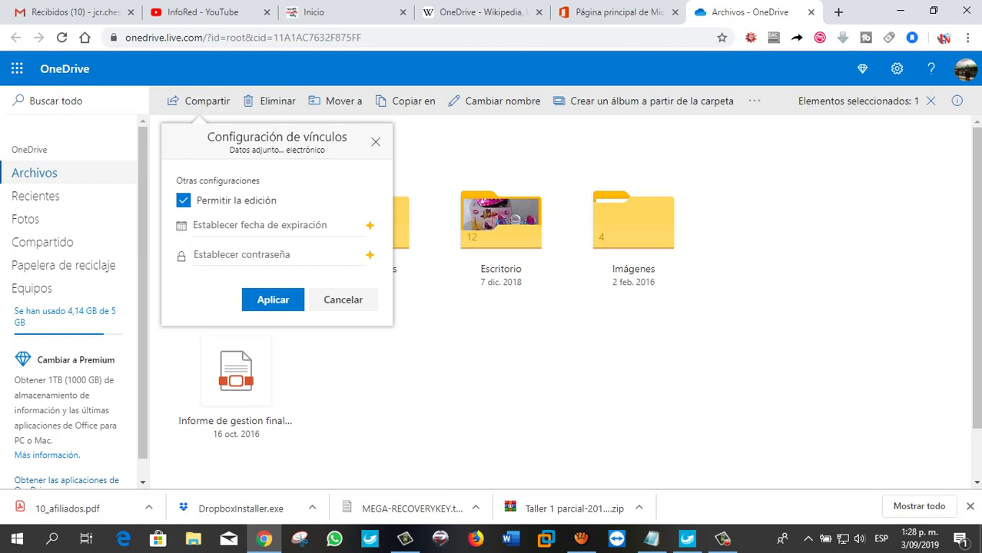
- Try the password and expiration options, dismiss their premium notices, and close the sharing panel
click(241, 254)
click(572, 170)
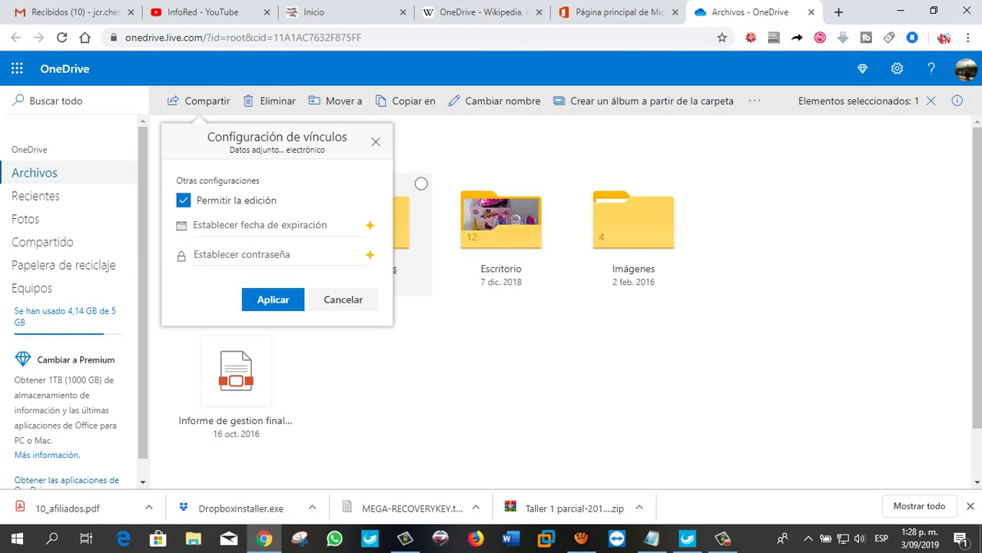
click(260, 225)
key(Escape)
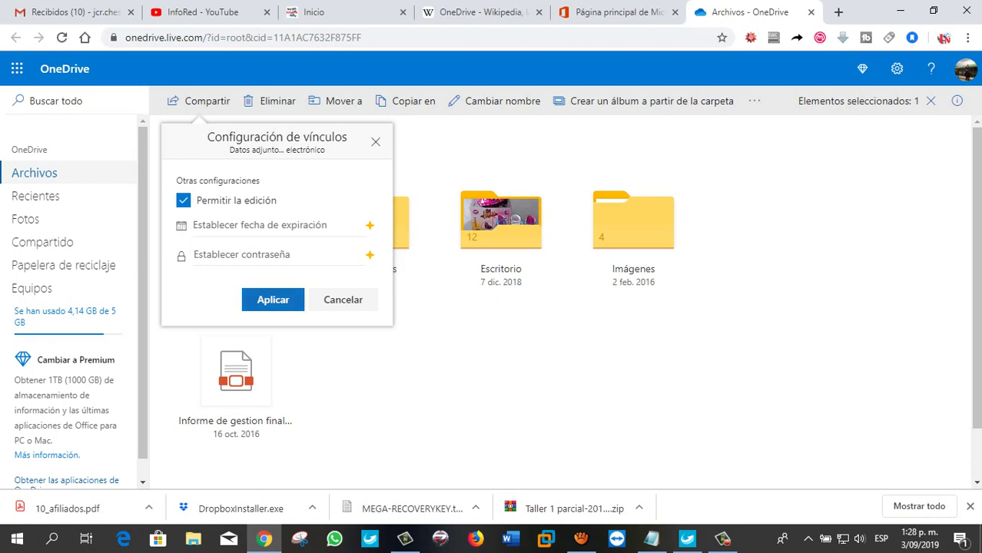
click(343, 300)
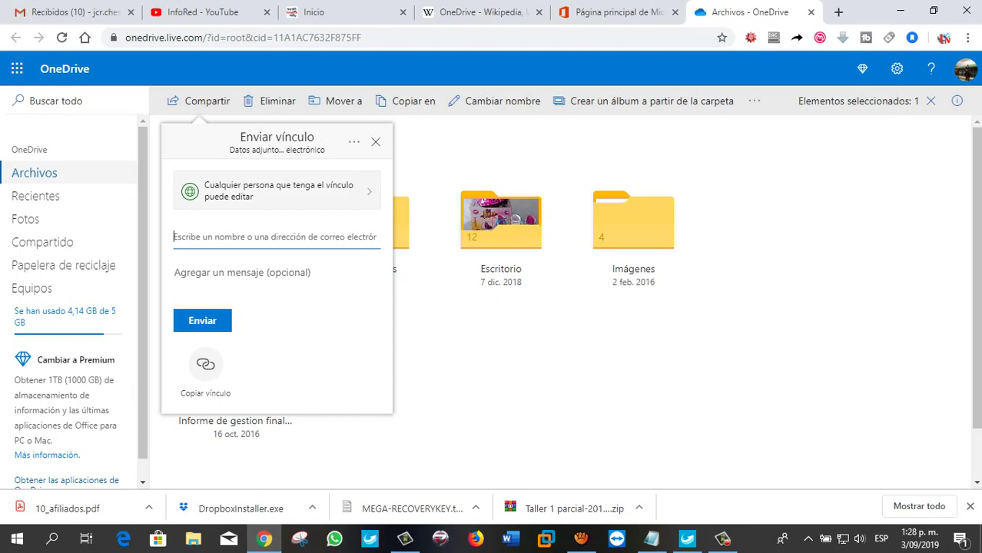
click(276, 190)
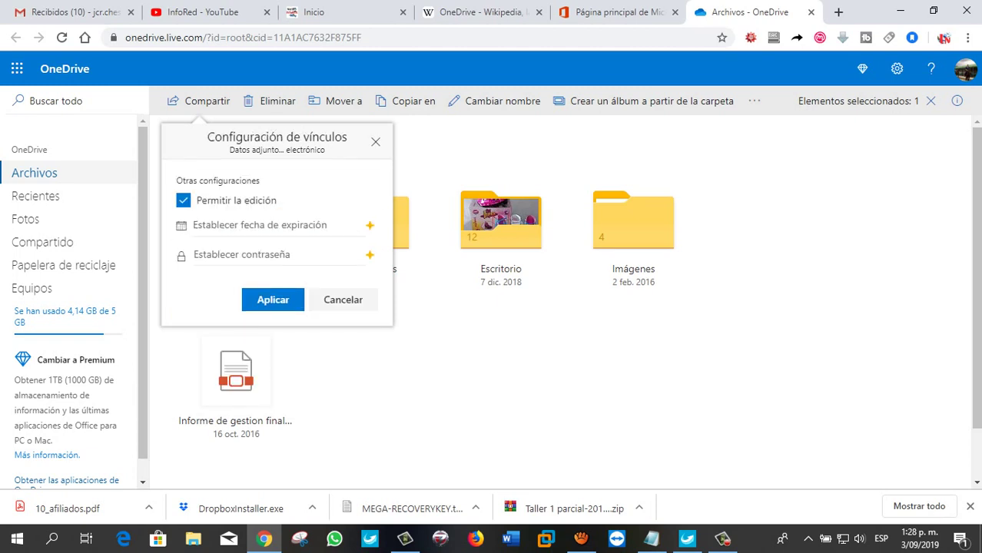
key(Escape)
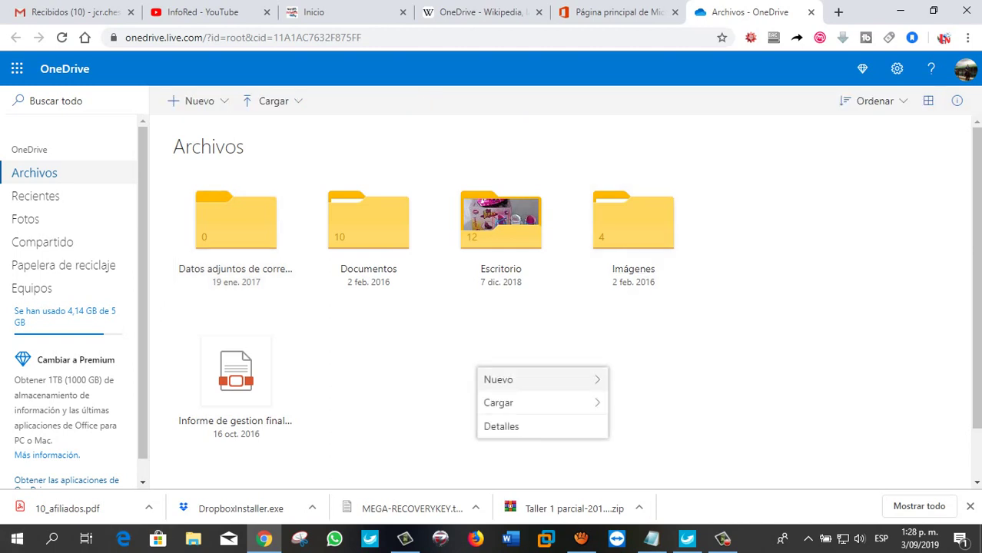
- Upload HojadeVidaTecnólogo2019 from Descargas using Cargar > Archivos
click(632, 403)
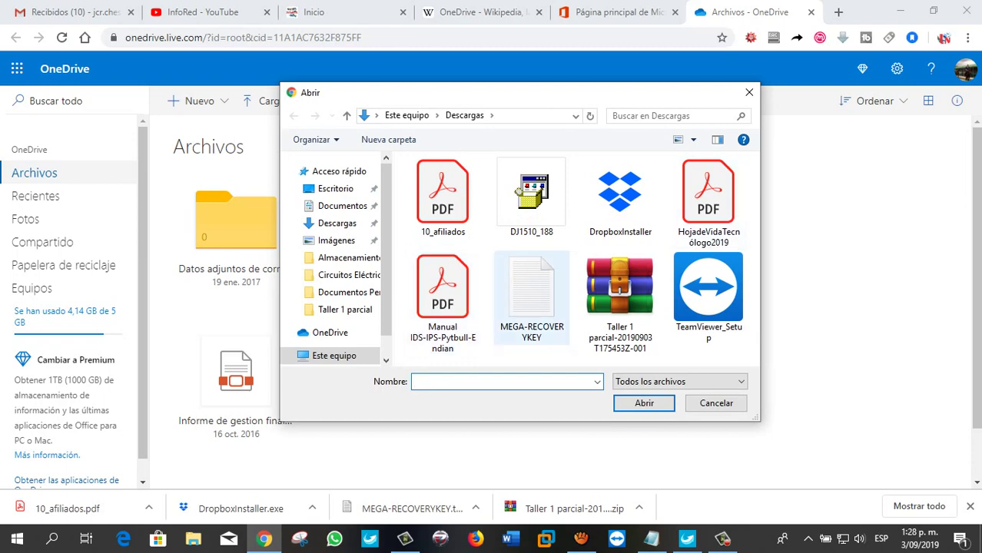
double_click(707, 201)
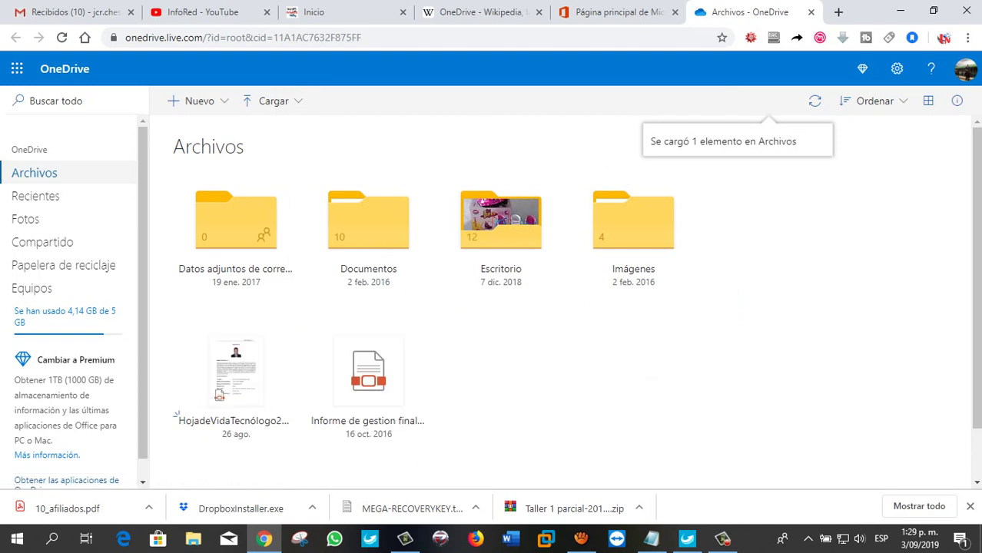
- Highlight the free-storage text in the Wikipedia OneDrive article, then cycle tabs to Office home
key(ctrl+4)
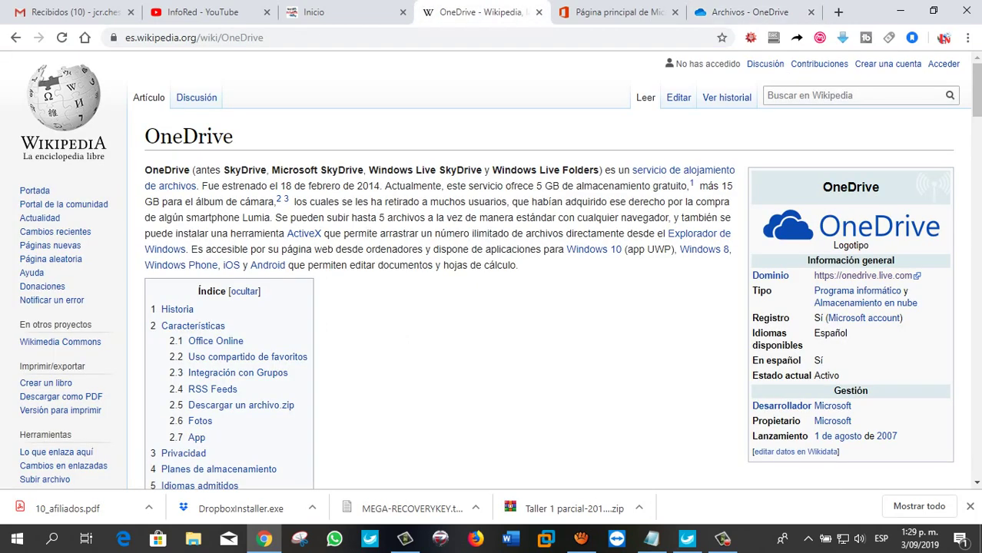
drag(608, 186, 679, 186)
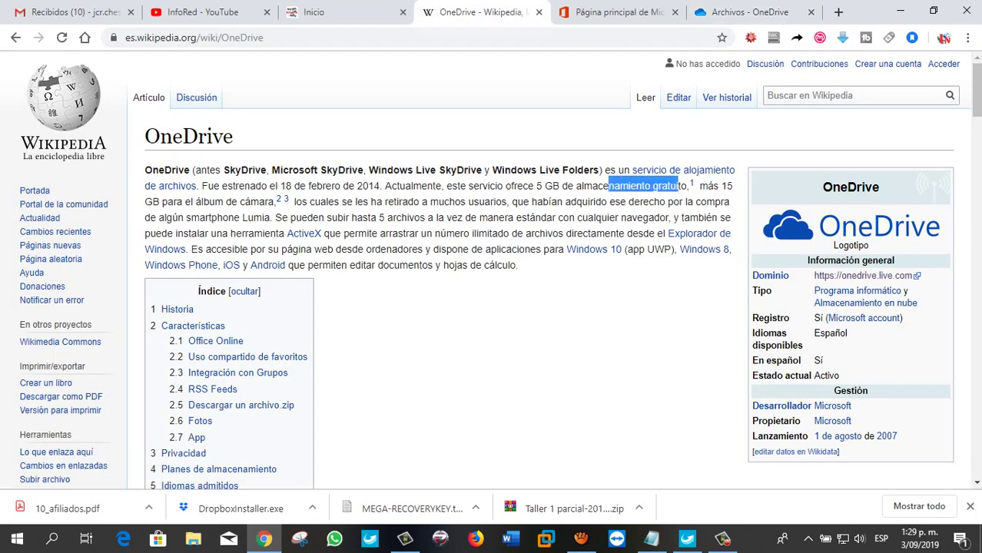
key(ctrl+3)
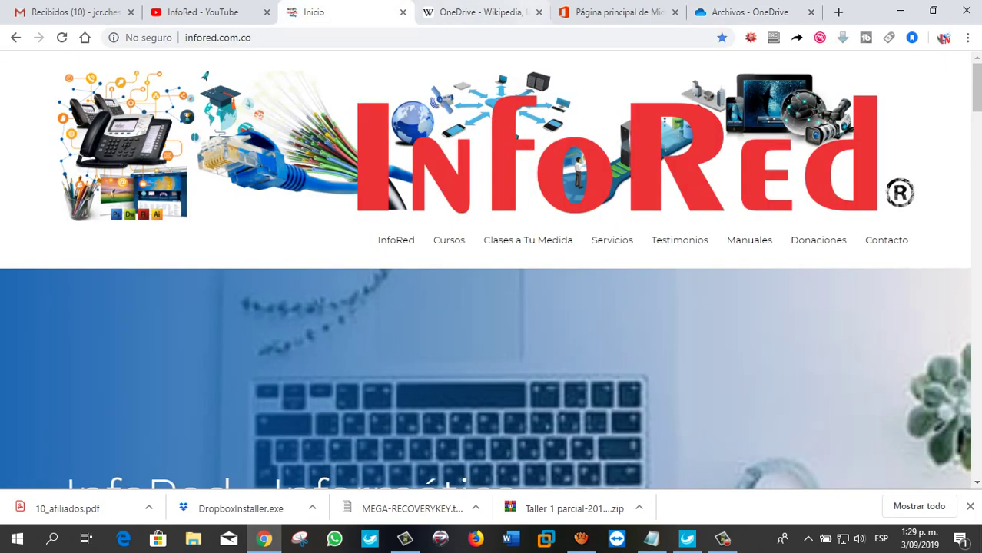
key(ctrl+5)
key(ctrl+3)
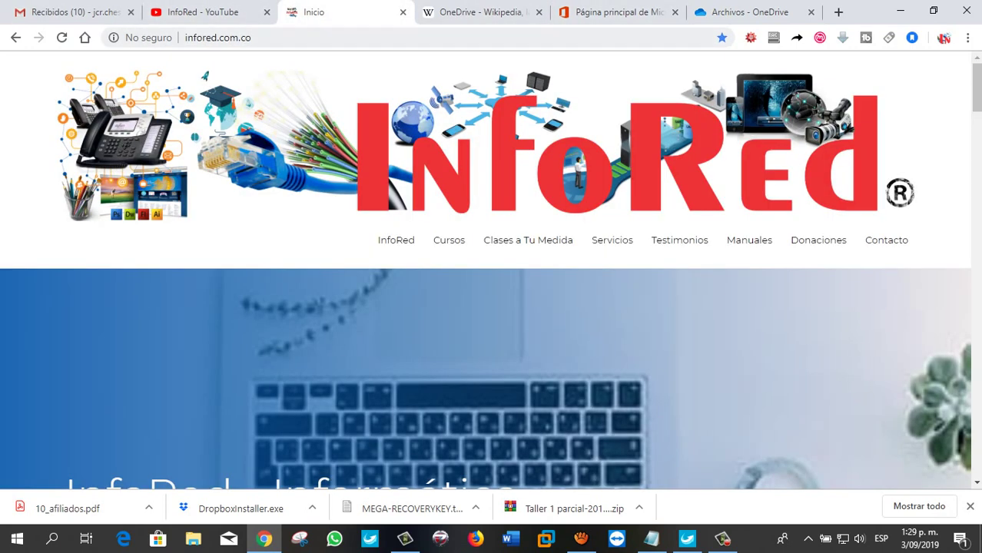
key(ctrl+5)
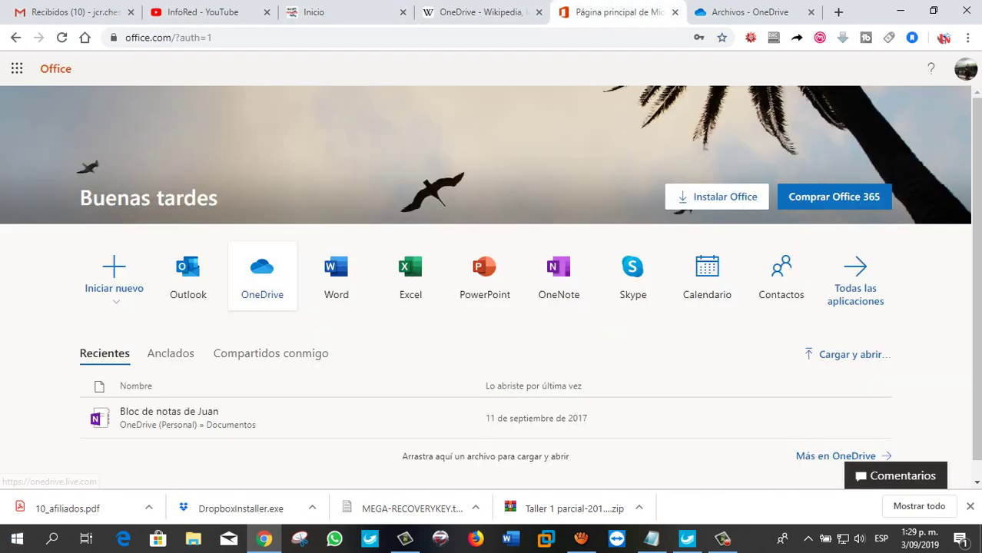
- Switch to the Archivos - OneDrive tab showing the uploaded HojadeVidaTecnólogo2019
key(ctrl+6)
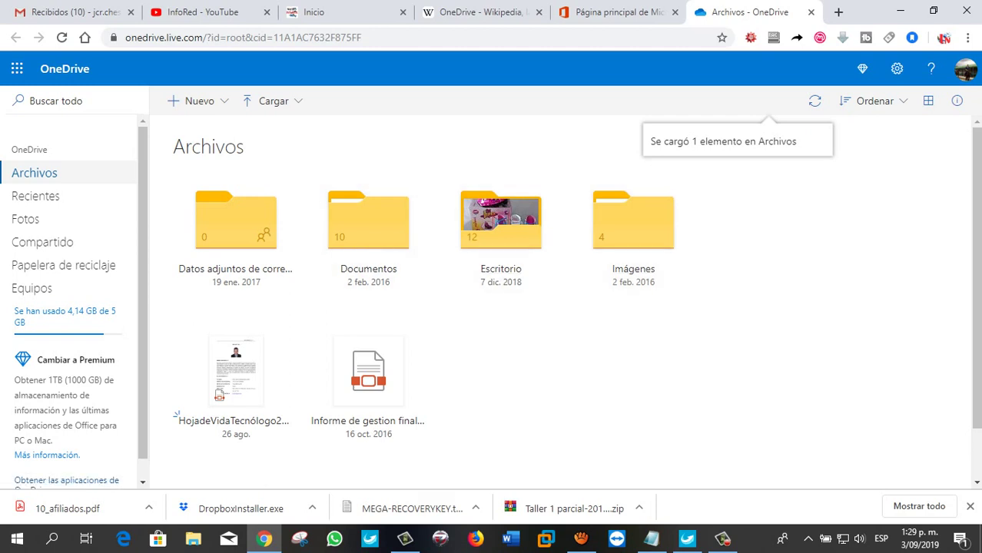
drag(767, 344, 258, 221)
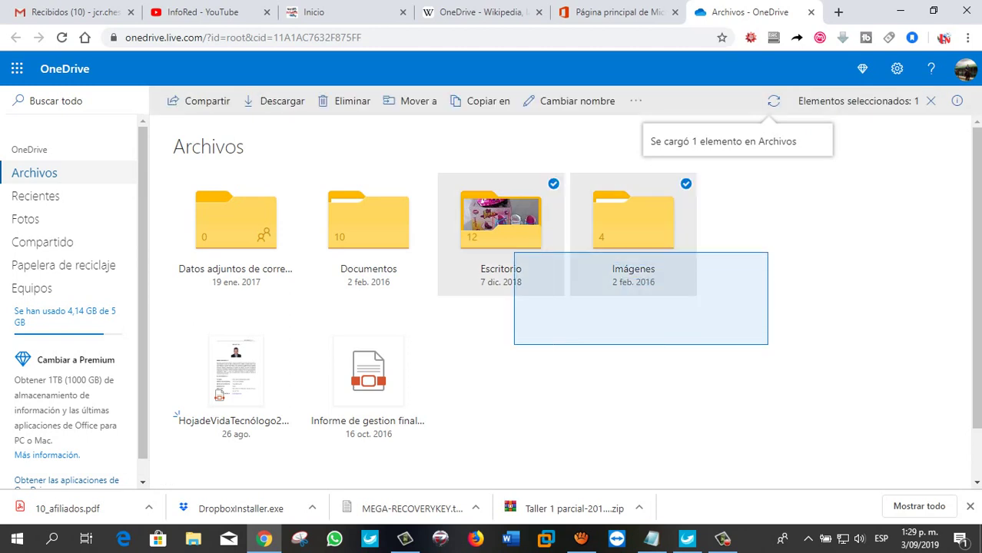
click(368, 268)
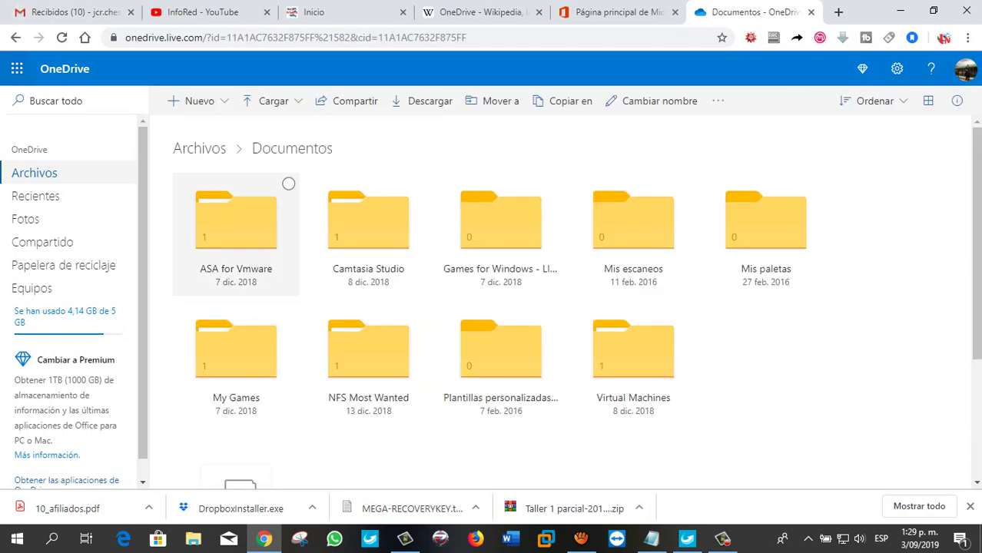
scroll(368, 231, down, 2)
scroll(369, 230, up, 2)
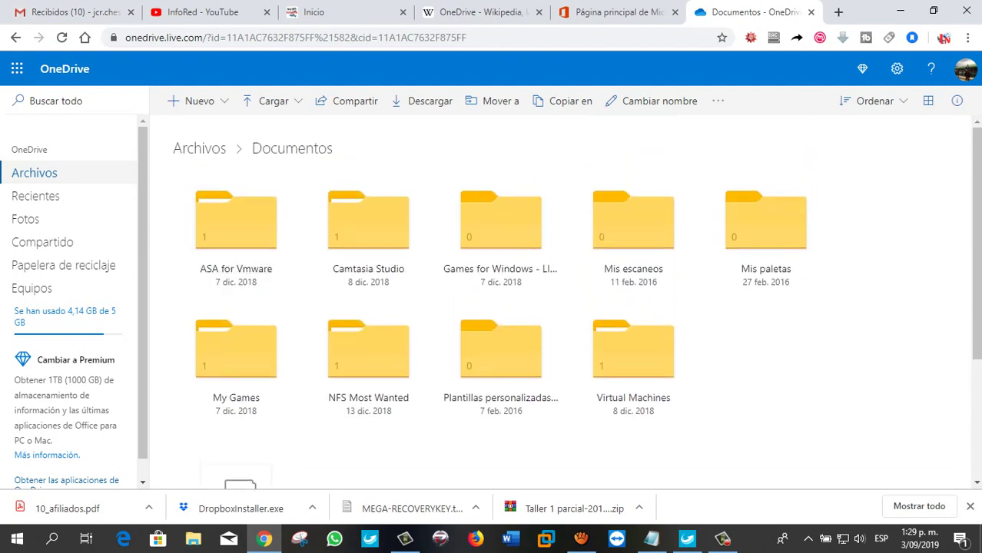
click(15, 37)
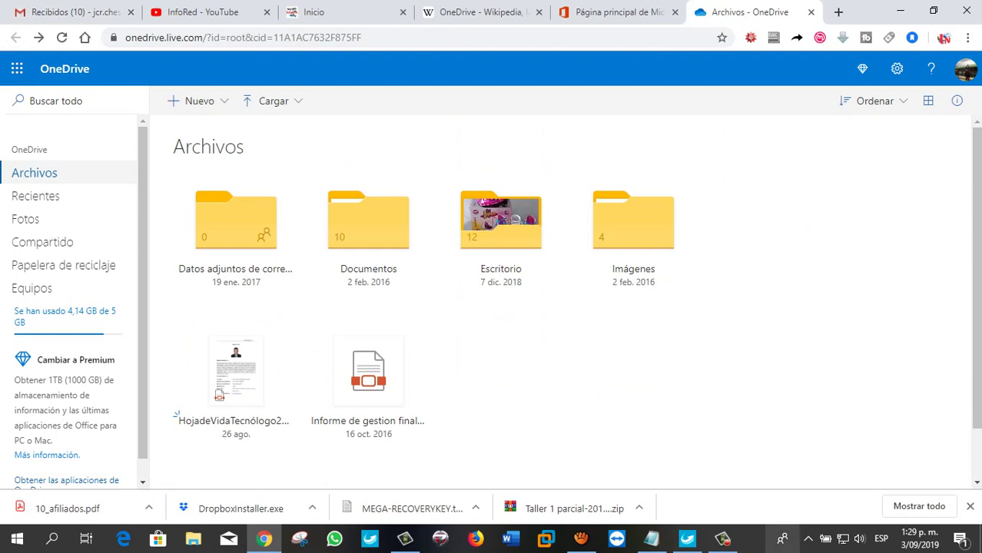
click(807, 538)
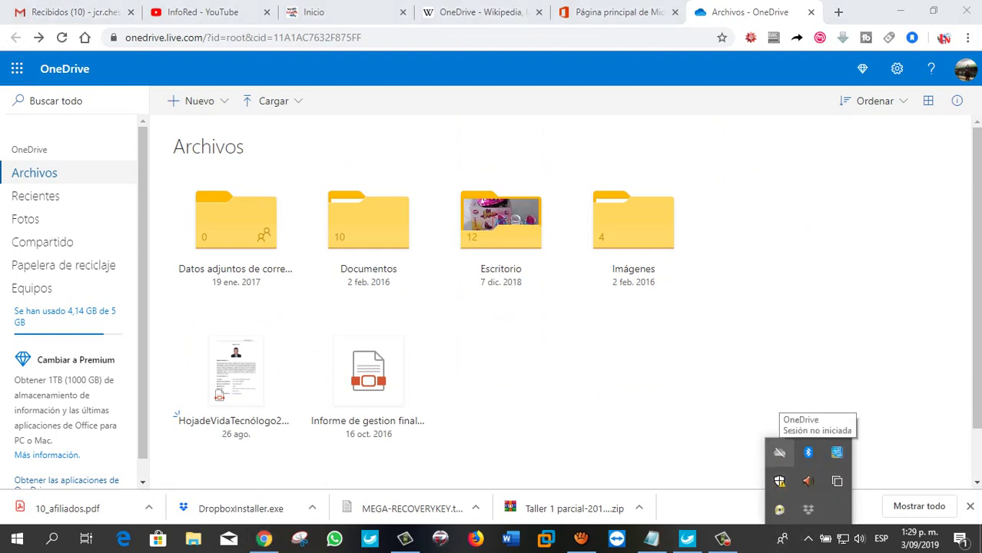
click(778, 452)
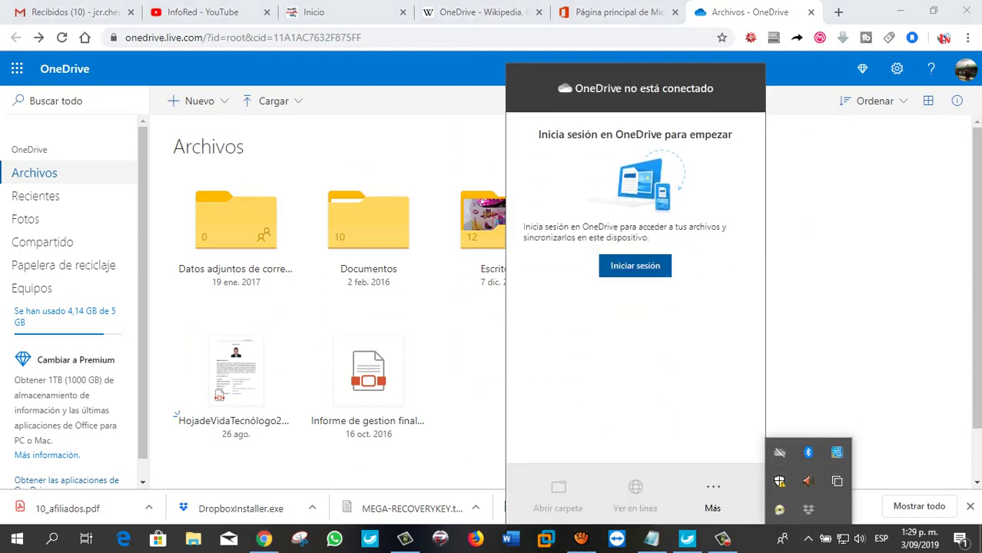
click(634, 265)
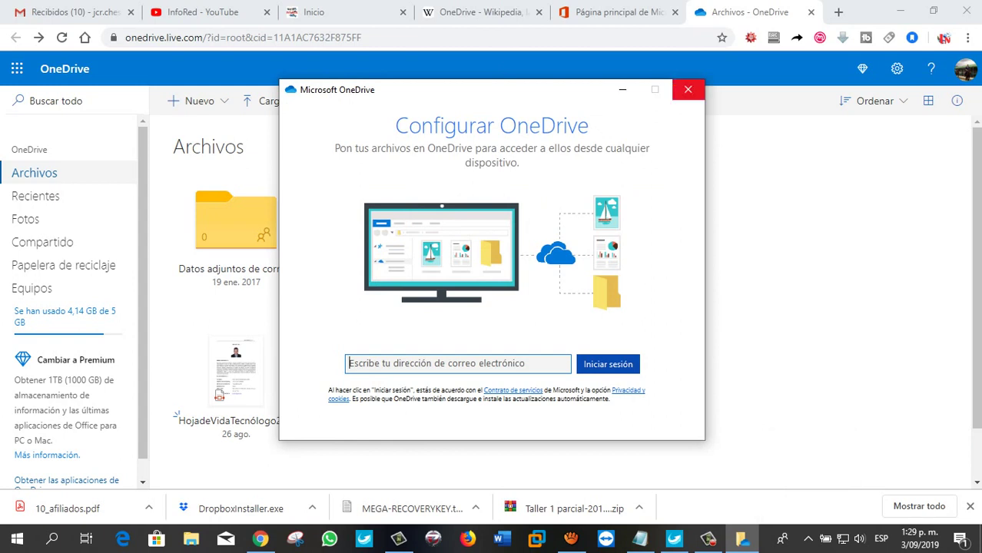
click(688, 90)
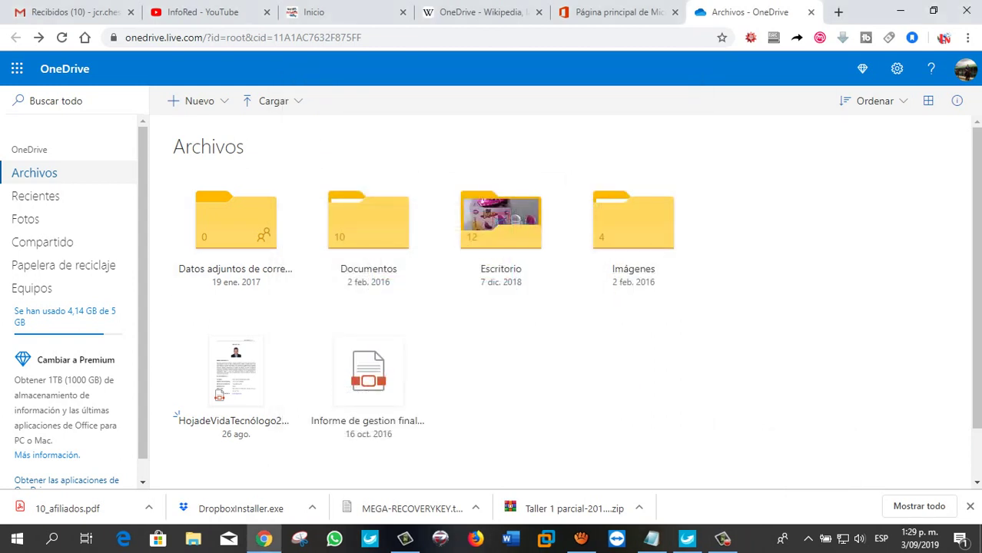
key(ctrl+3)
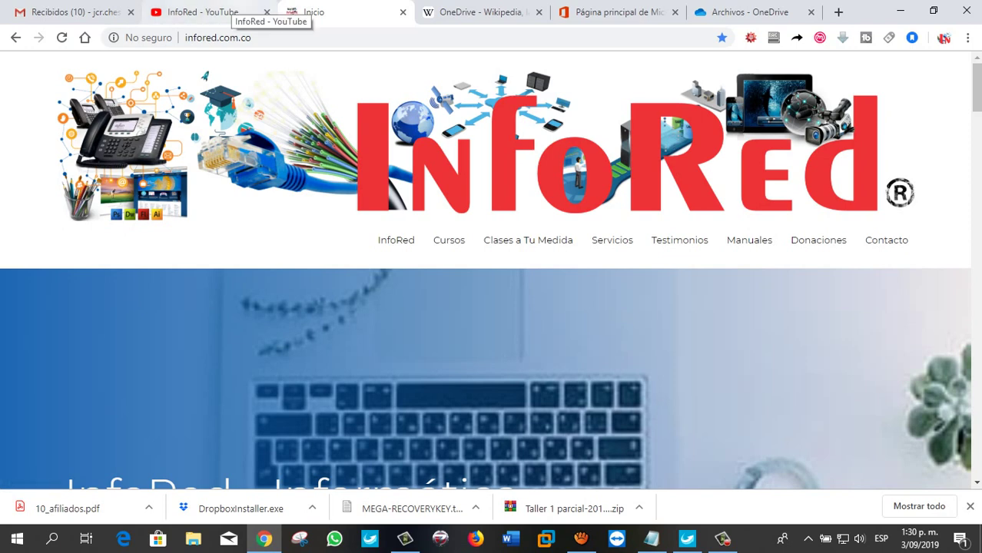
- Switch to the InfoRed YouTube channel page showing its Windows Server videos
click(222, 11)
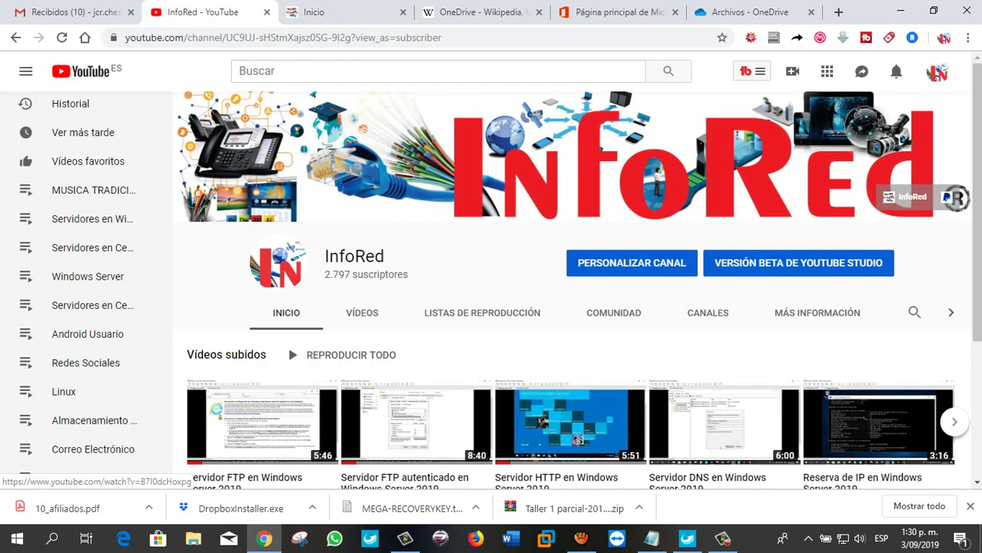